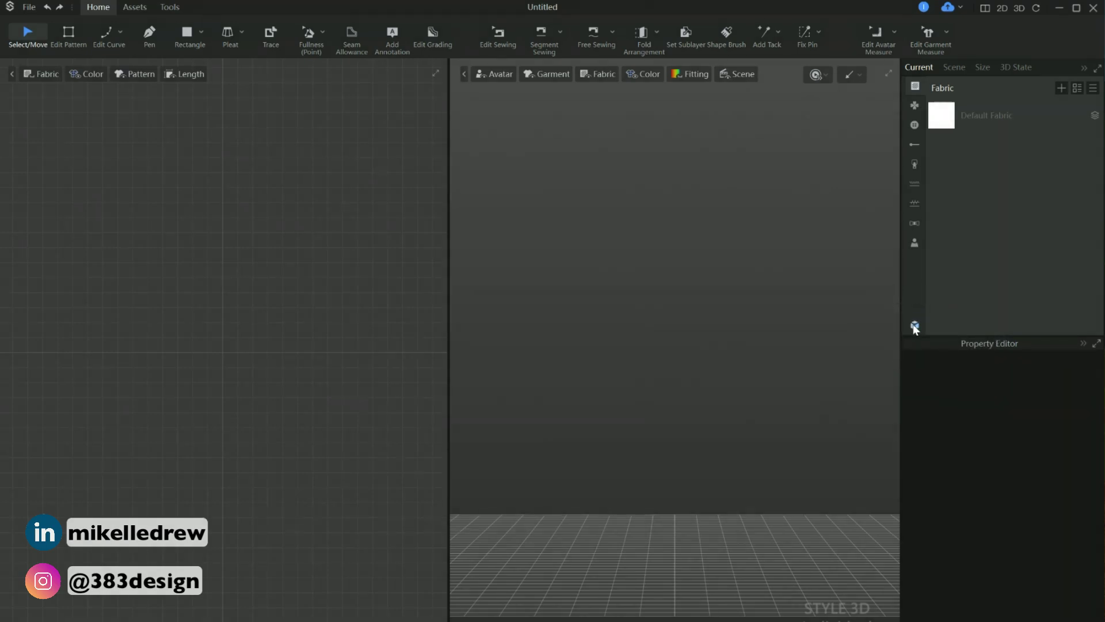
Load the Female.savt avatar from the Resource Library's Avatar Female folder into the scene
{"action": "left_click", "coordinate": [915, 324]}
{"action": "left_click", "coordinate": [326, 183]}
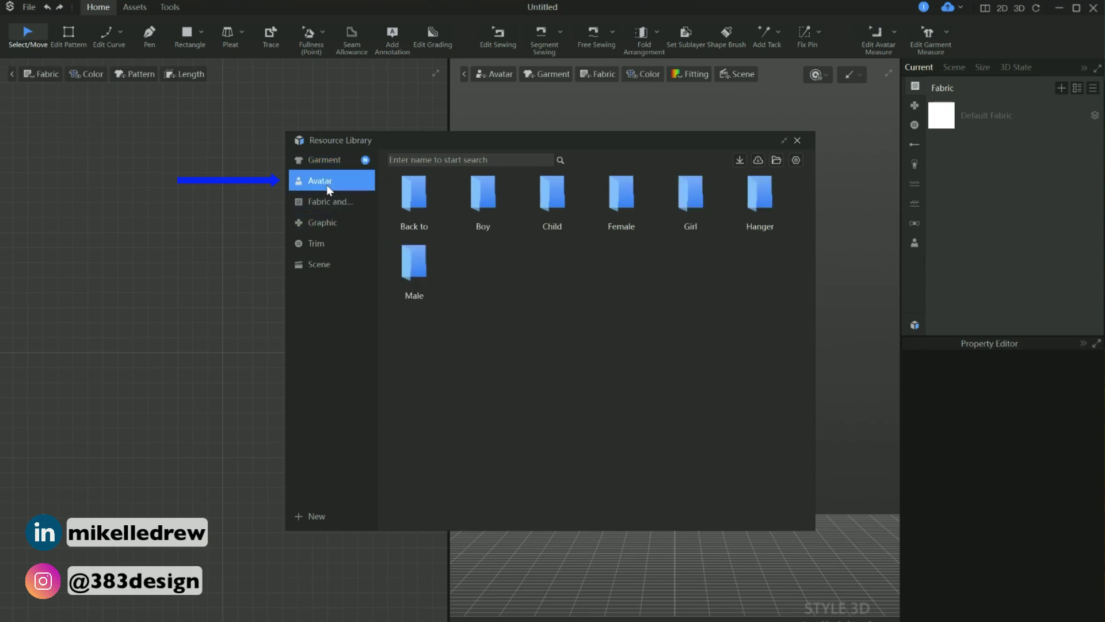
{"action": "double_click", "coordinate": [636, 201]}
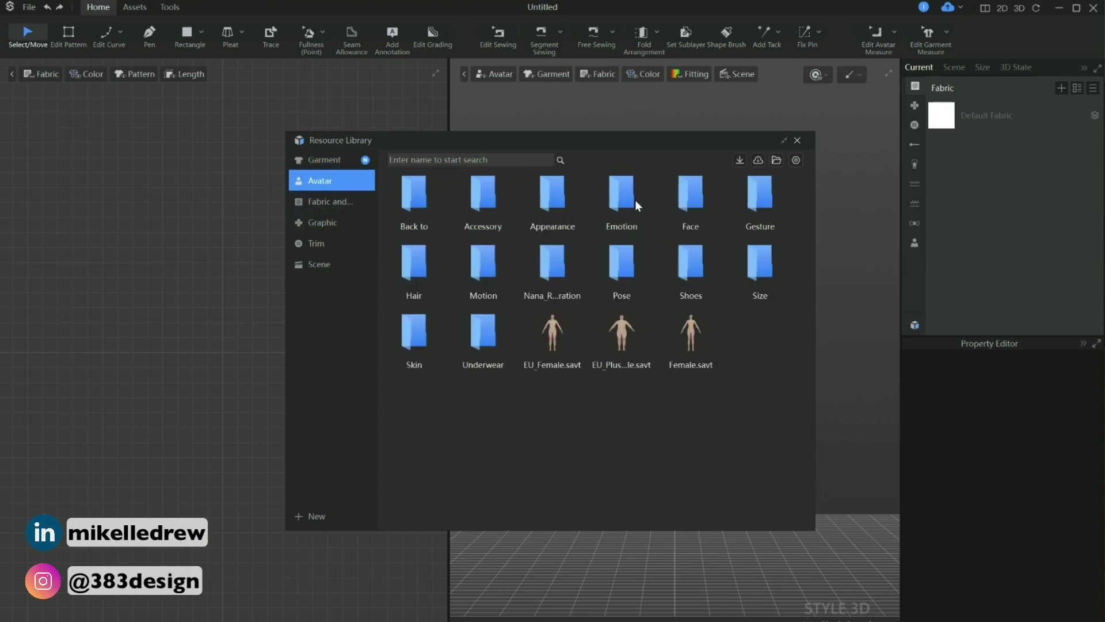
{"action": "double_click", "coordinate": [696, 329]}
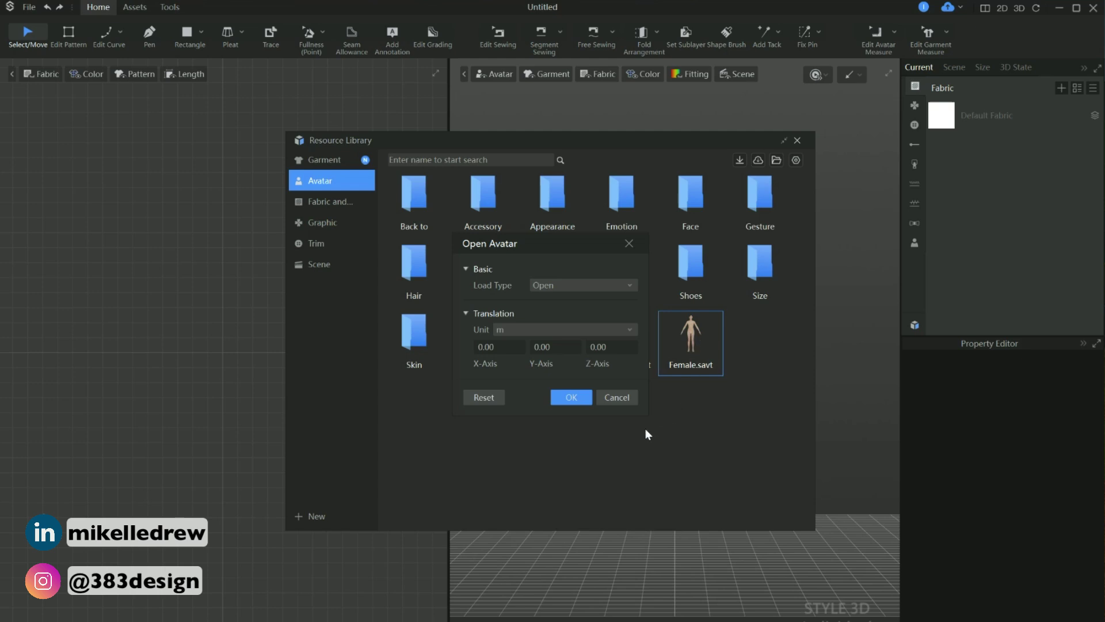
{"action": "left_click", "coordinate": [572, 399]}
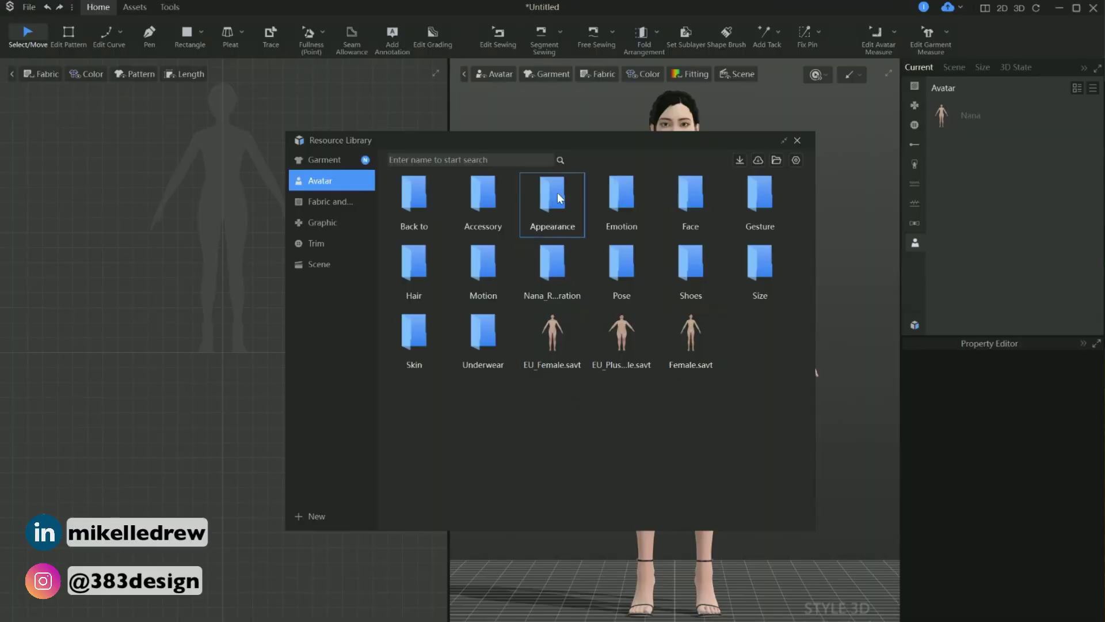
Apply the Ada.saa appearance to the avatar from the Appearance folder
{"action": "double_click", "coordinate": [559, 198]}
{"action": "mouse_move", "coordinate": [481, 203]}
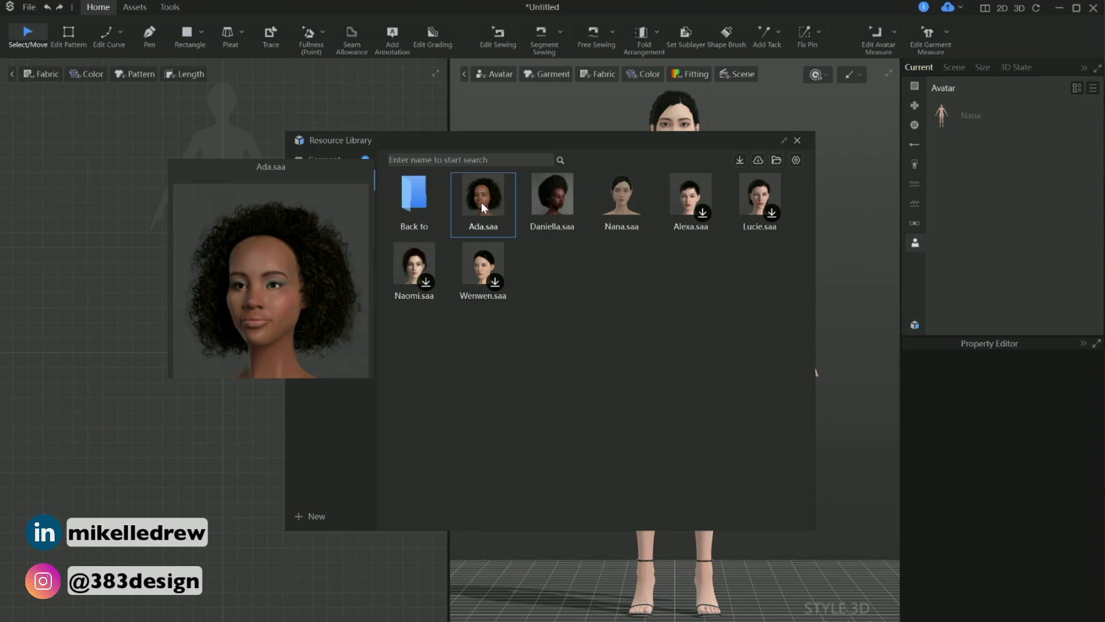
{"action": "double_click", "coordinate": [482, 202]}
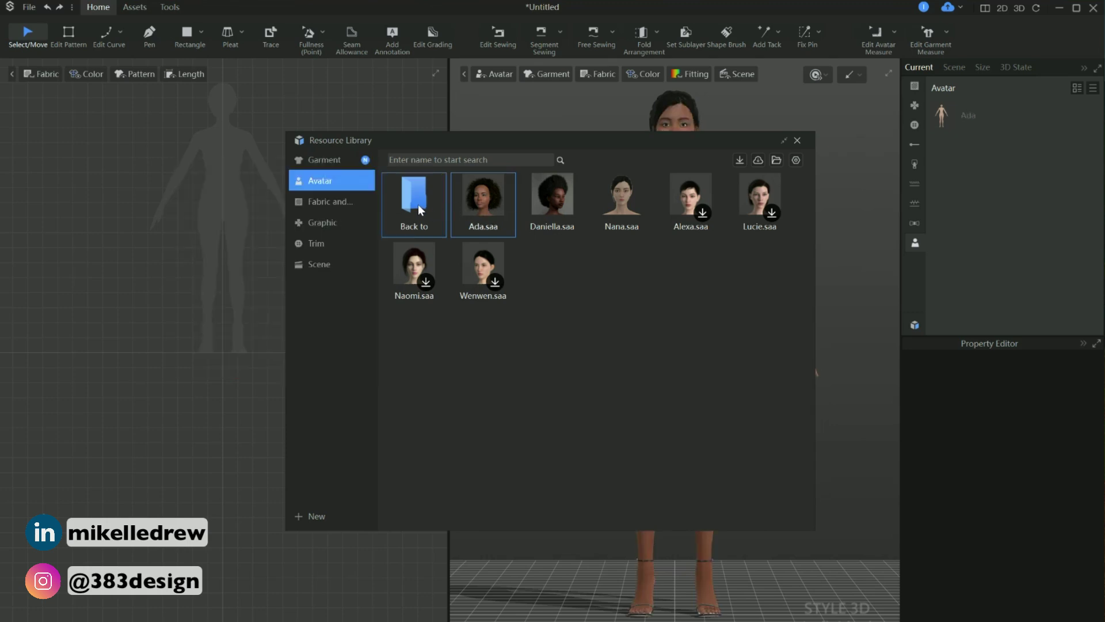
Move the library aside, return to the avatar root and open the Shoes folder
{"action": "left_click_drag", "start_coordinate": [620, 147], "coordinate": [470, 129]}
{"action": "double_click", "coordinate": [216, 193]}
{"action": "double_click", "coordinate": [494, 254]}
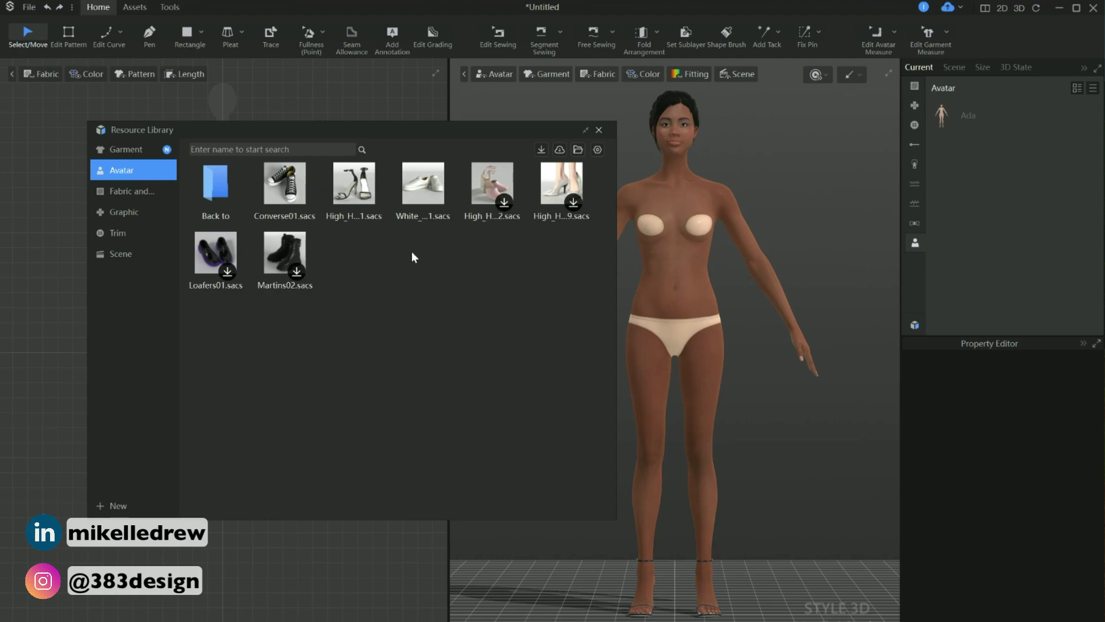
{"action": "mouse_move", "coordinate": [425, 197]}
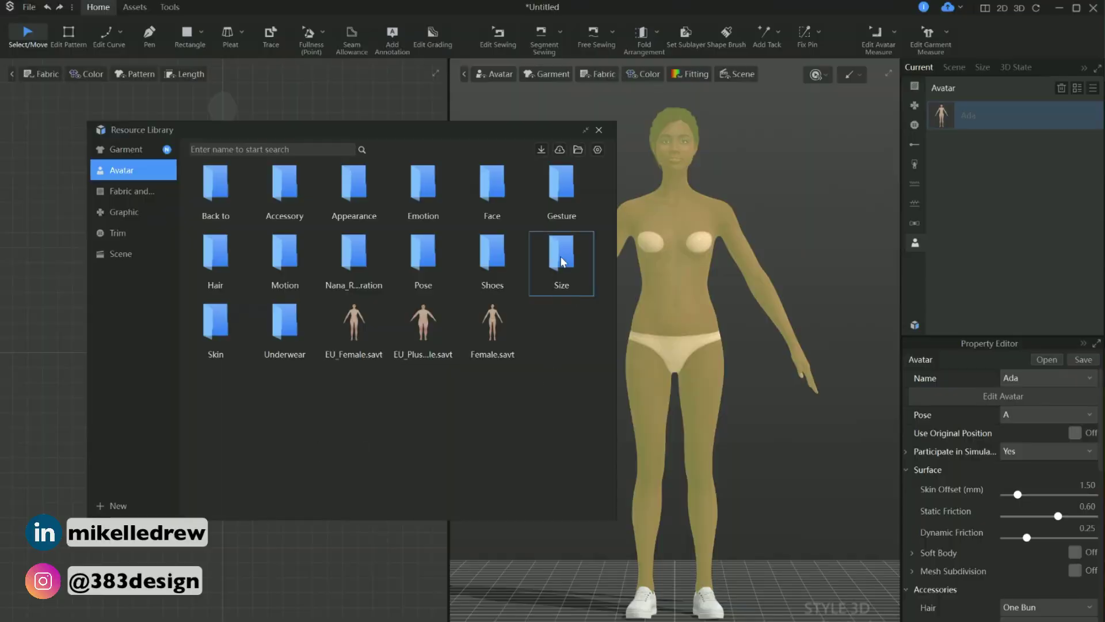
Open the avatar Size folder in the Resource Library
{"action": "double_click", "coordinate": [562, 261]}
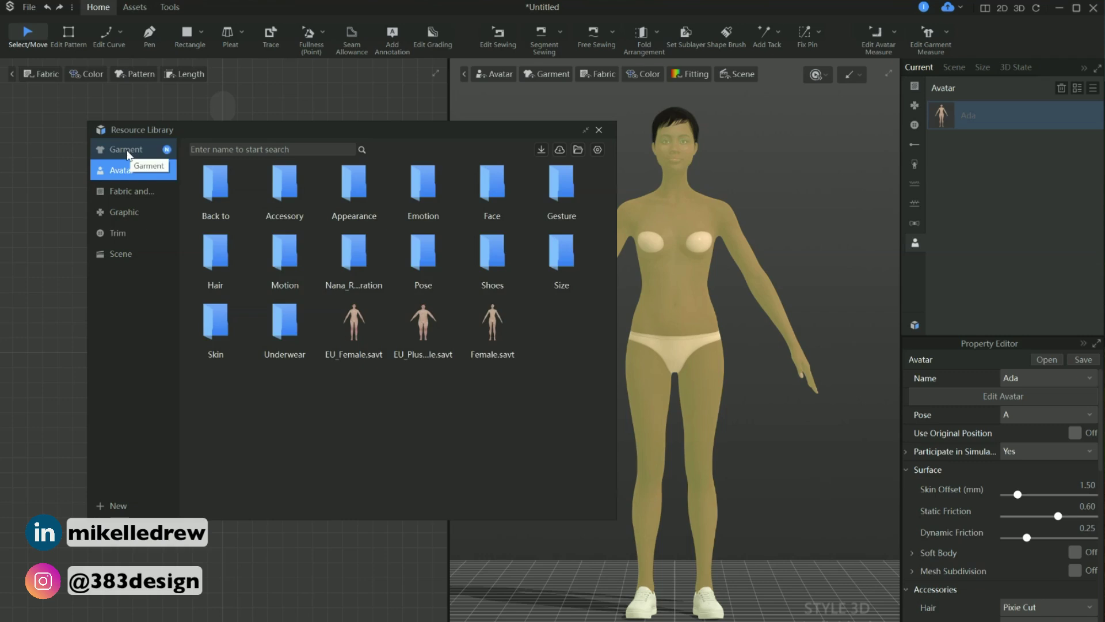
Load Female_T-Shirt.sgar onto Ada, close the library, and simulate so it drapes
{"action": "left_click", "coordinate": [128, 152]}
{"action": "mouse_move", "coordinate": [419, 185]}
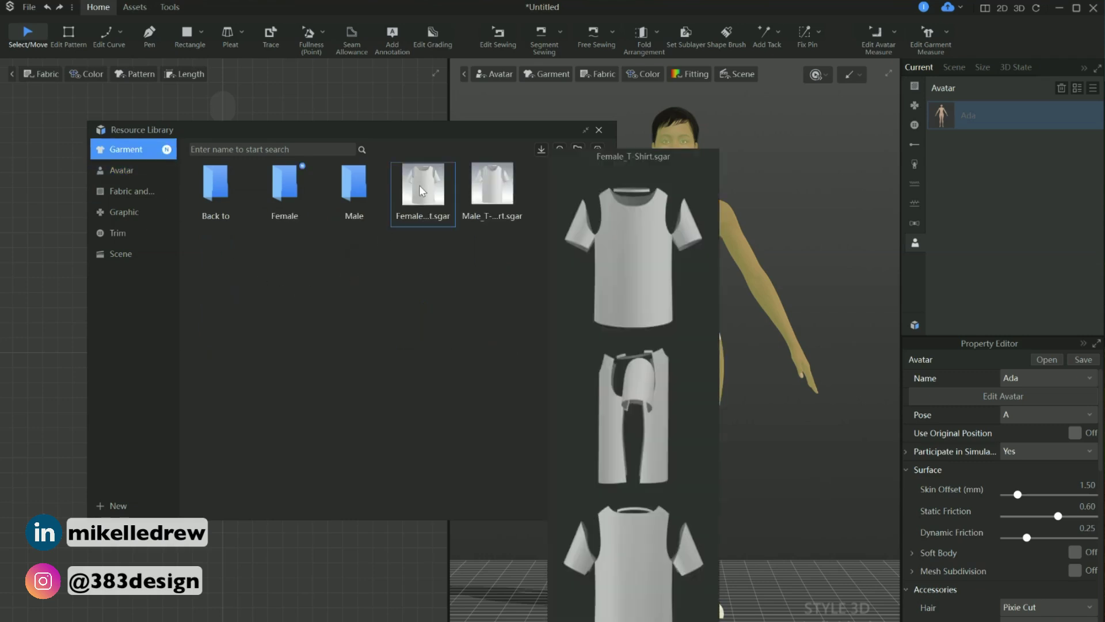
{"action": "double_click", "coordinate": [419, 184]}
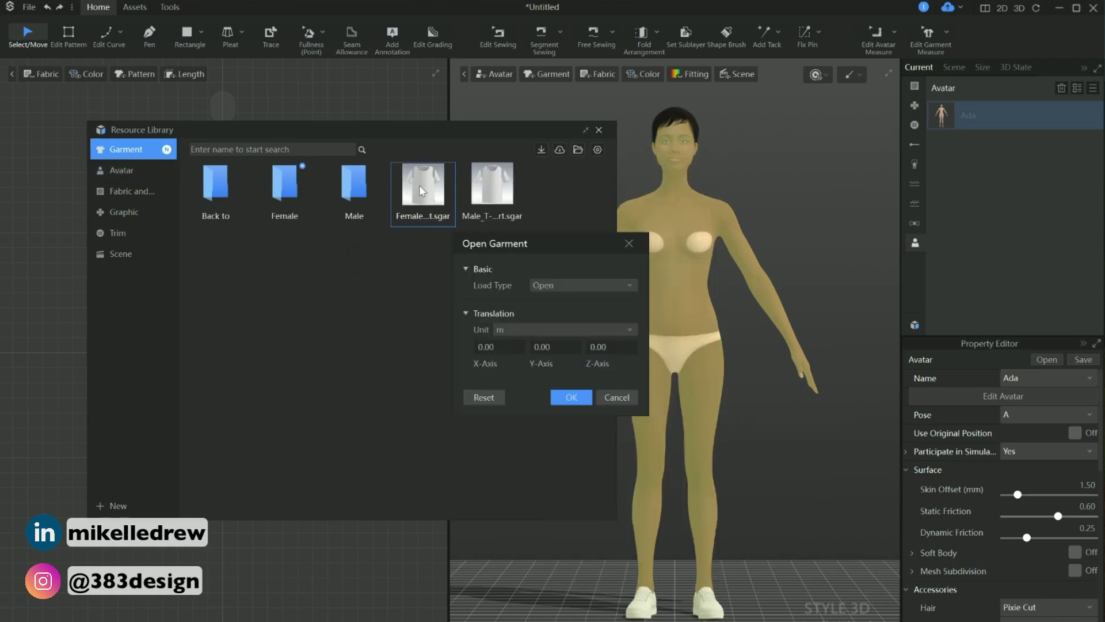
{"action": "left_click", "coordinate": [579, 396]}
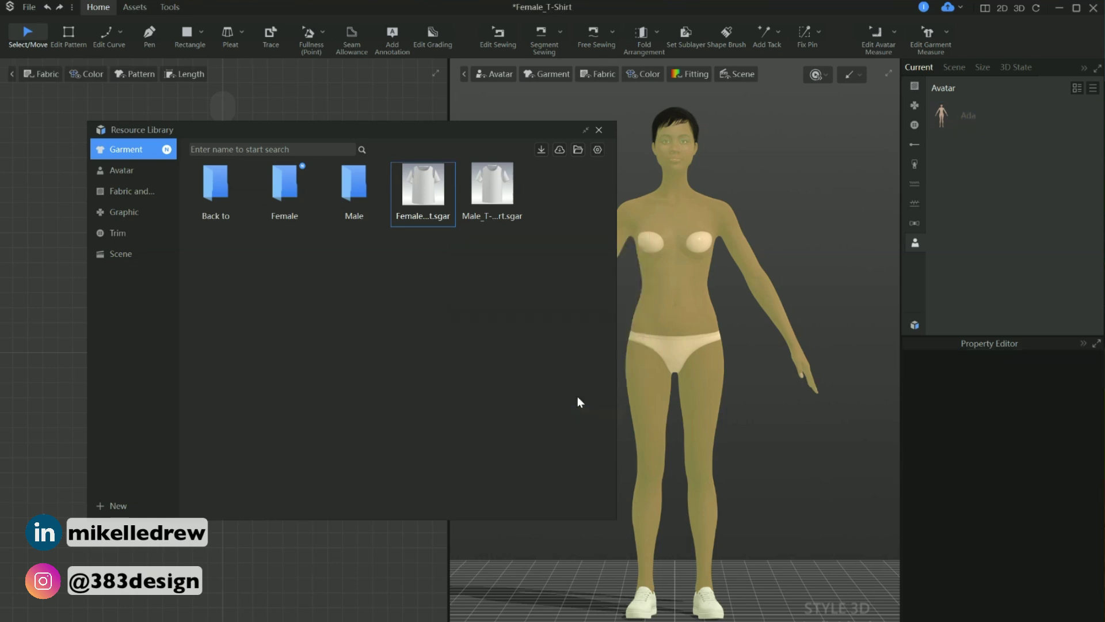
{"action": "left_click", "coordinate": [599, 130]}
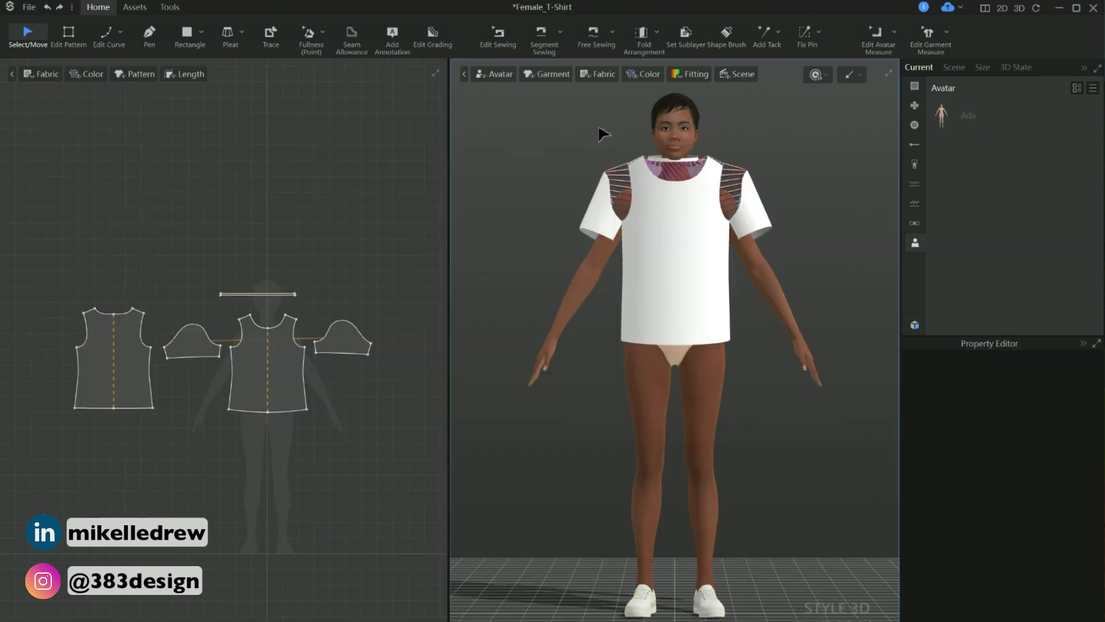
{"action": "key", "text": "space"}
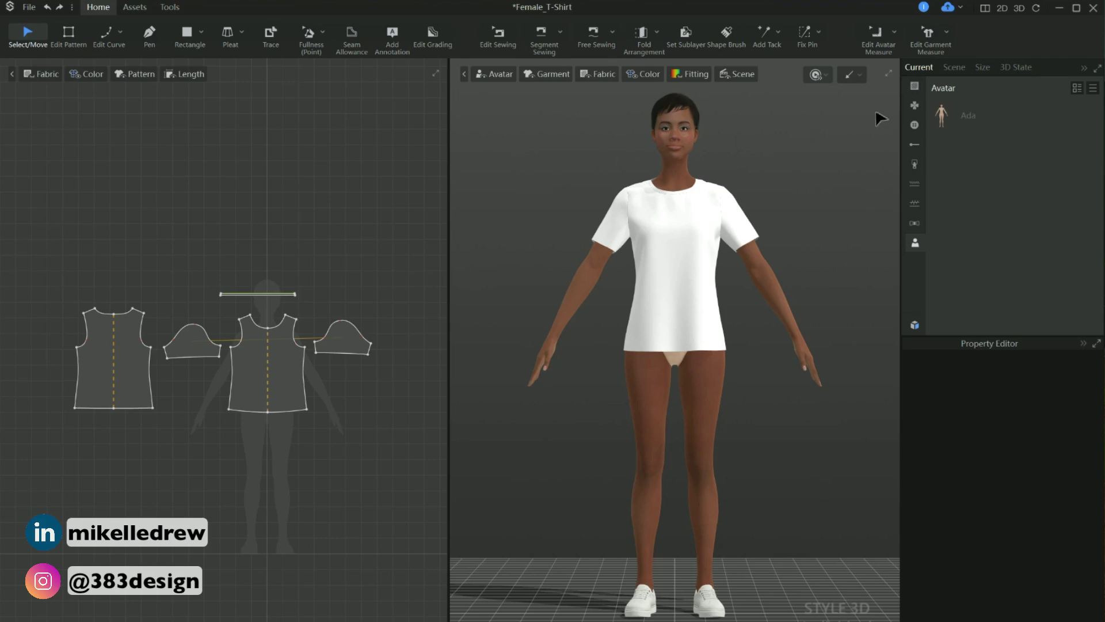
Float the 3D view and dock it on the left edge beside the 2D pattern view
{"action": "left_click", "coordinate": [890, 74]}
{"action": "left_click_drag", "start_coordinate": [848, 64], "coordinate": [104, 65]}
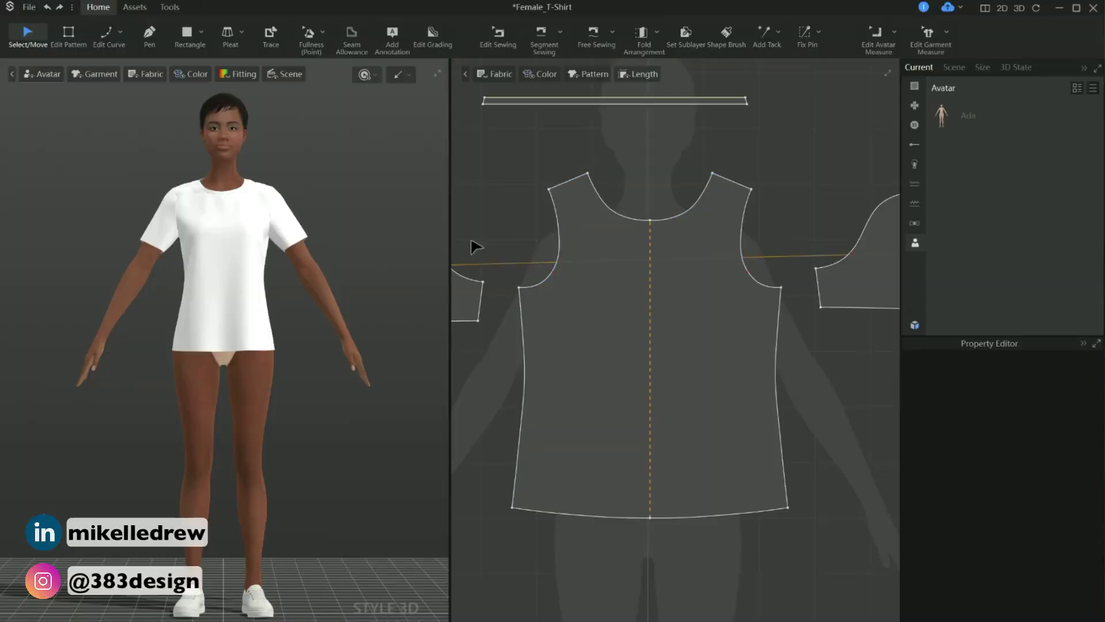
Draw a trial curved line on the front bodice, then undo the mirrored result
{"action": "left_click", "coordinate": [152, 35]}
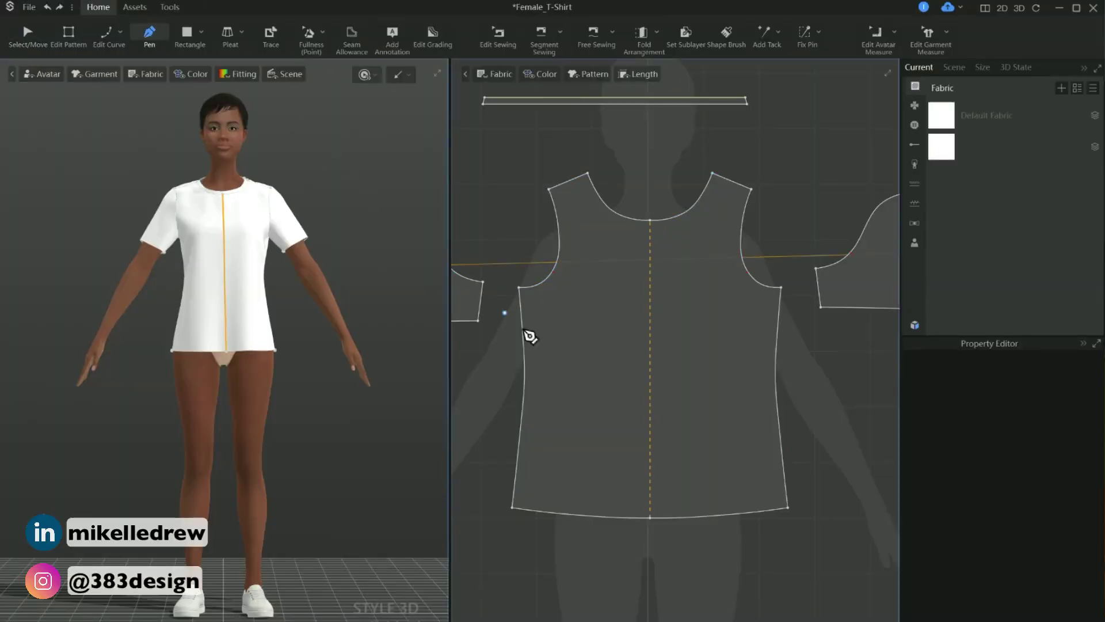
{"action": "left_click", "coordinate": [552, 271]}
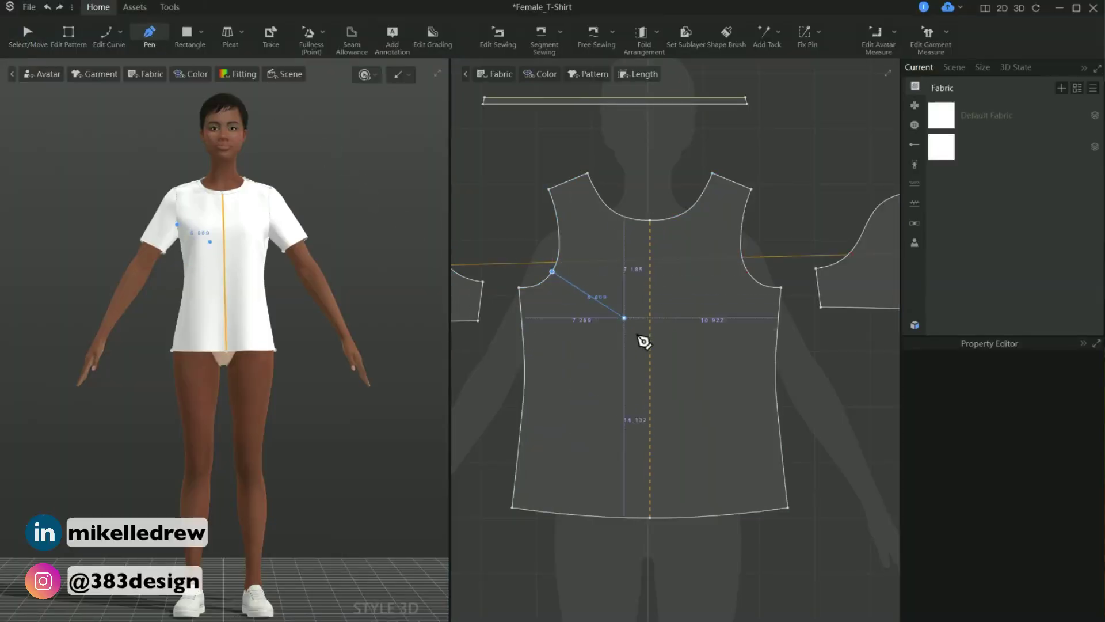
{"action": "left_click_drag", "start_coordinate": [639, 350], "coordinate": [662, 380]}
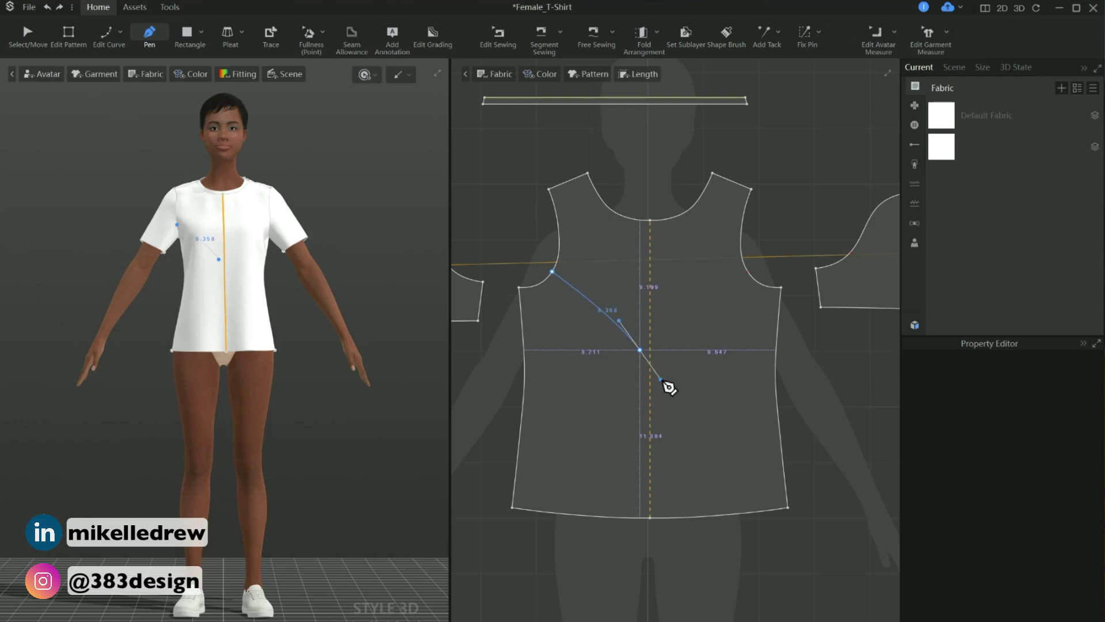
{"action": "left_click", "coordinate": [757, 511]}
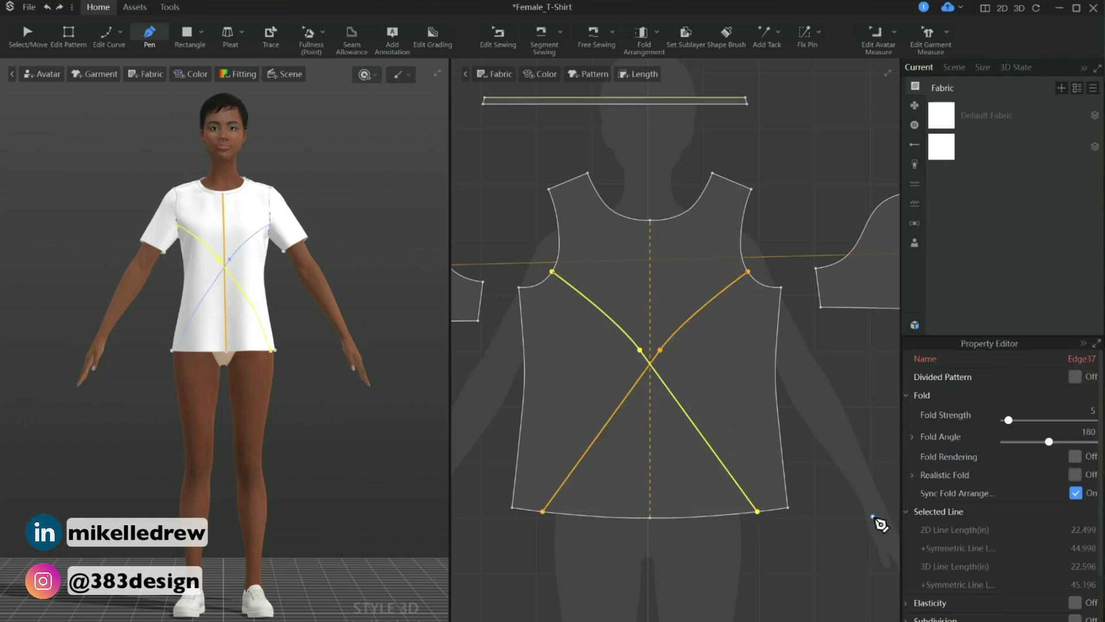
{"action": "key", "text": "ctrl+z"}
Unlink the front bodice so its halves no longer mirror each other's edits
{"action": "left_click", "coordinate": [25, 33]}
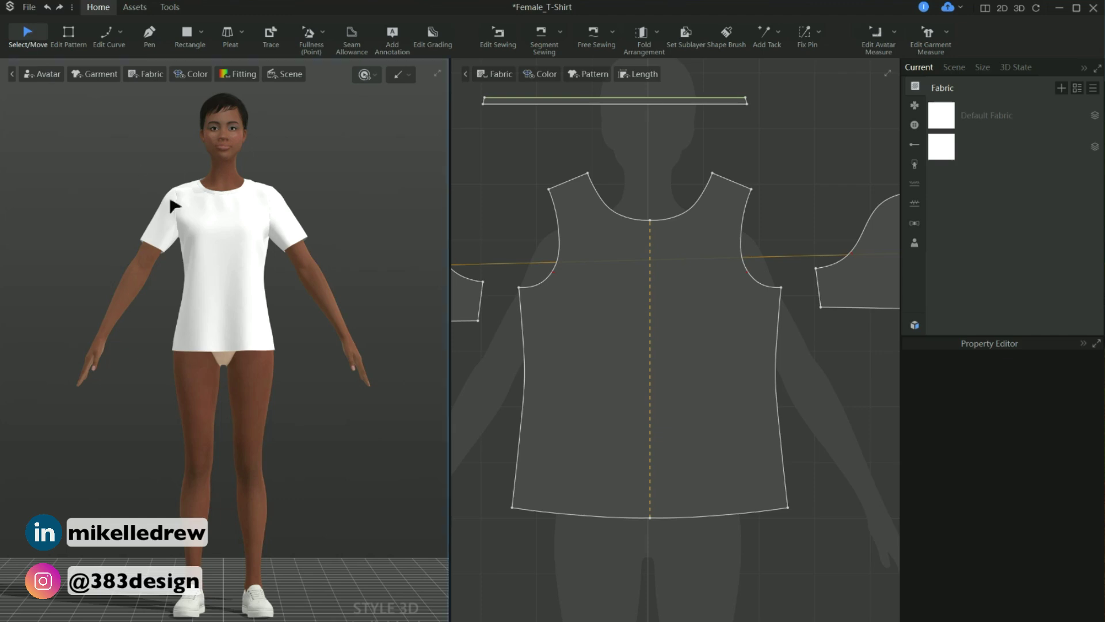
{"action": "left_click", "coordinate": [670, 365]}
{"action": "right_click", "coordinate": [672, 368]}
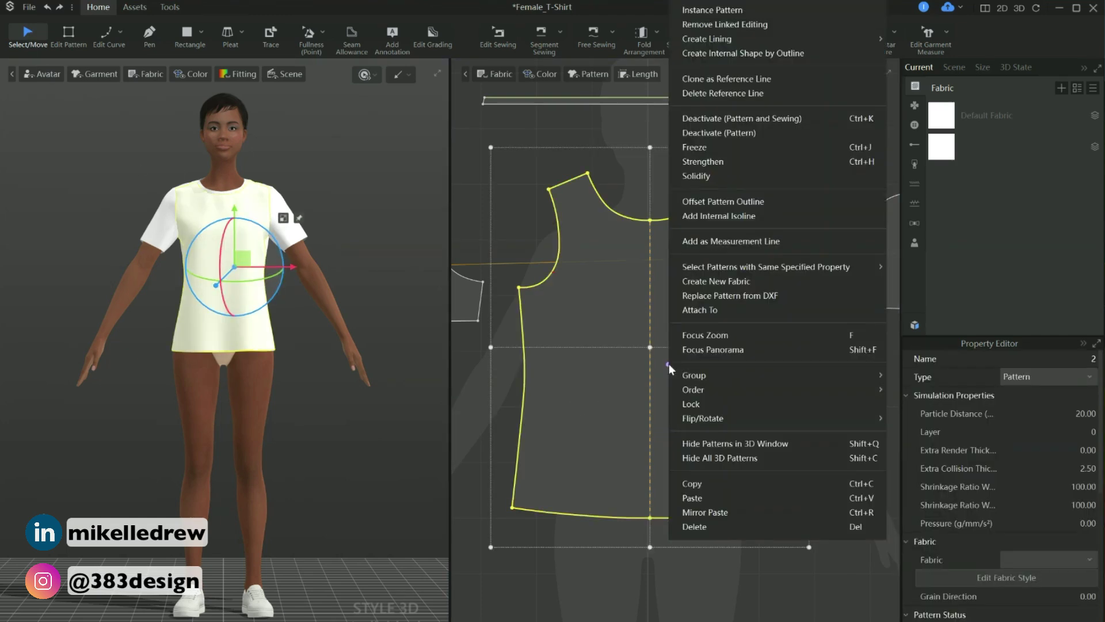
{"action": "left_click", "coordinate": [748, 26]}
Redraw the curved diagonal line from the front armhole to past the hem corner
{"action": "key", "text": "p"}
{"action": "left_click", "coordinate": [552, 272]}
{"action": "left_click_drag", "start_coordinate": [643, 358], "coordinate": [654, 391]}
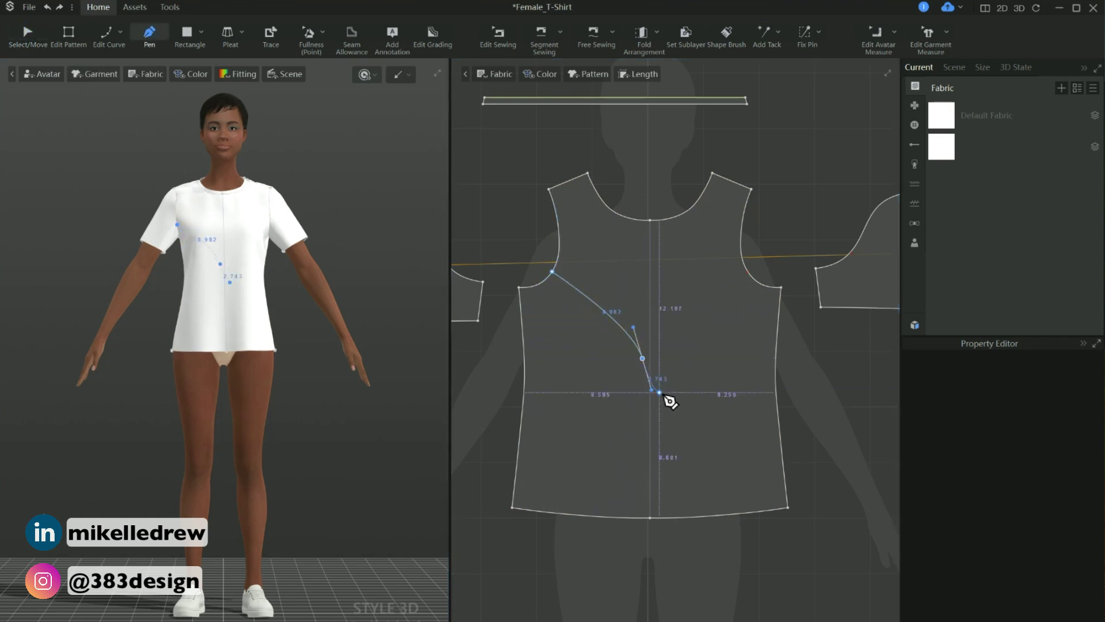
{"action": "left_click_drag", "start_coordinate": [774, 510], "coordinate": [822, 537]}
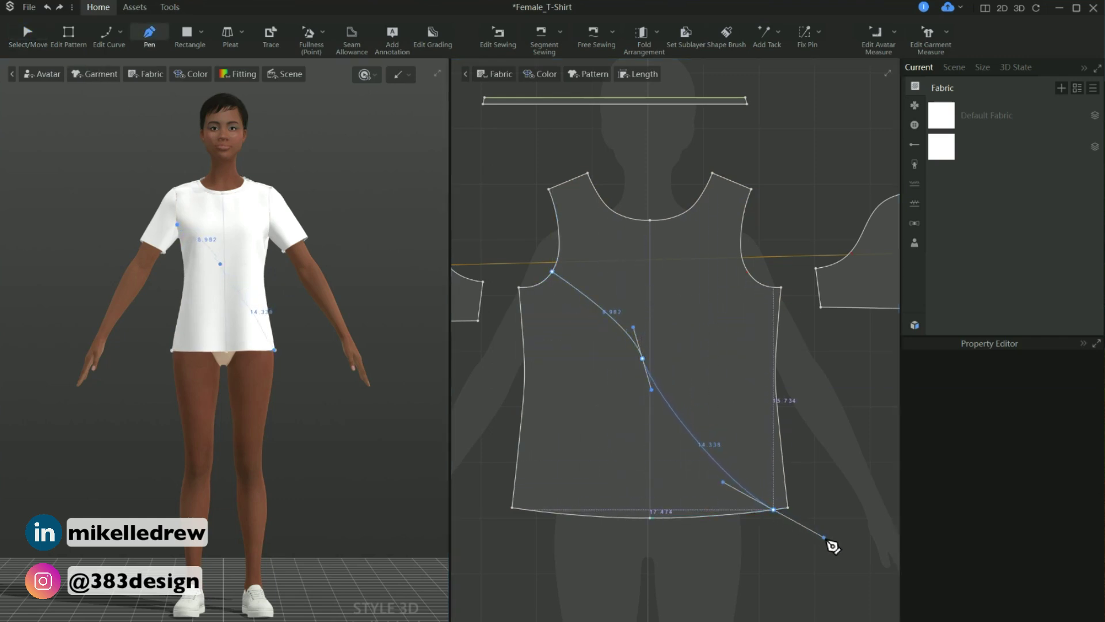
{"action": "key", "text": "v"}
{"action": "left_click", "coordinate": [548, 282]}
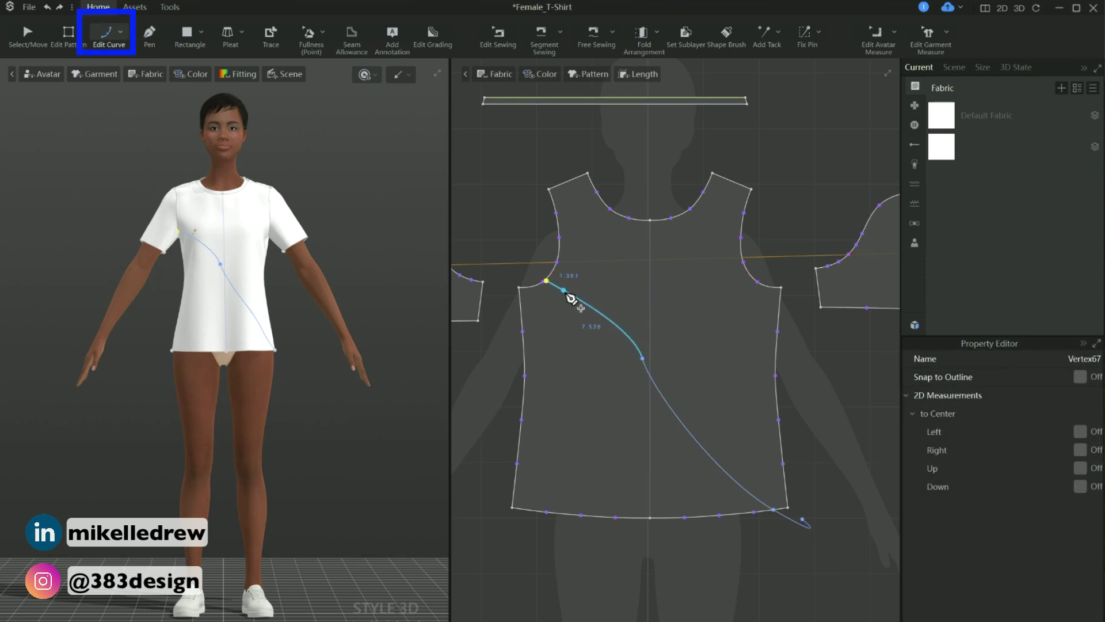
Reshape the curve's upper bend and move its end point toward the hem corner
{"action": "left_click", "coordinate": [643, 359]}
{"action": "left_click_drag", "start_coordinate": [634, 328], "coordinate": [616, 308]}
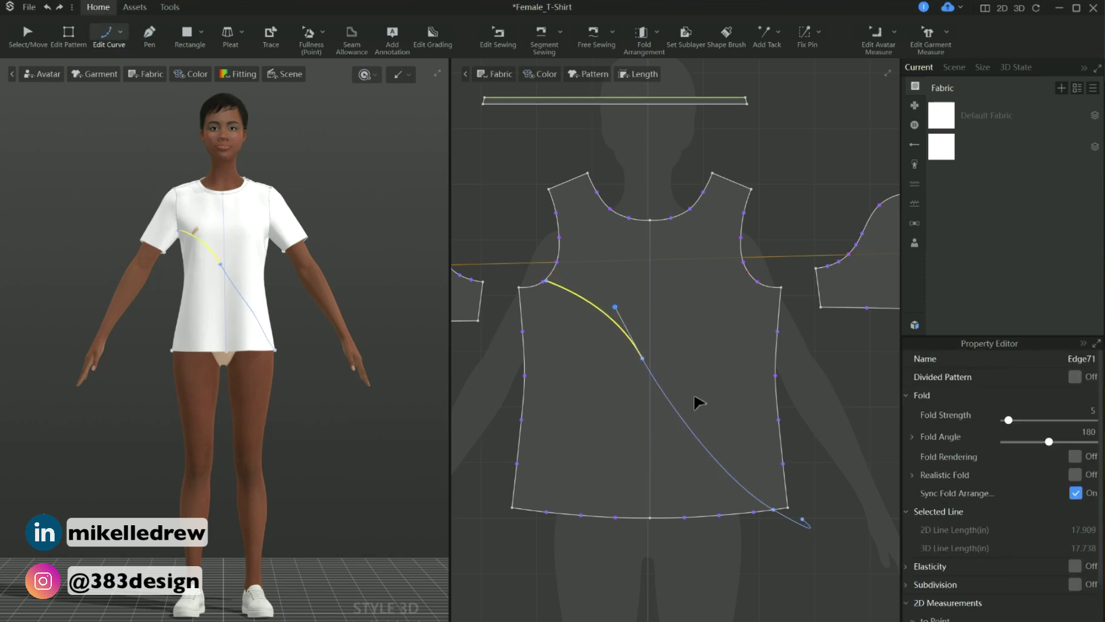
{"action": "key", "text": "w"}
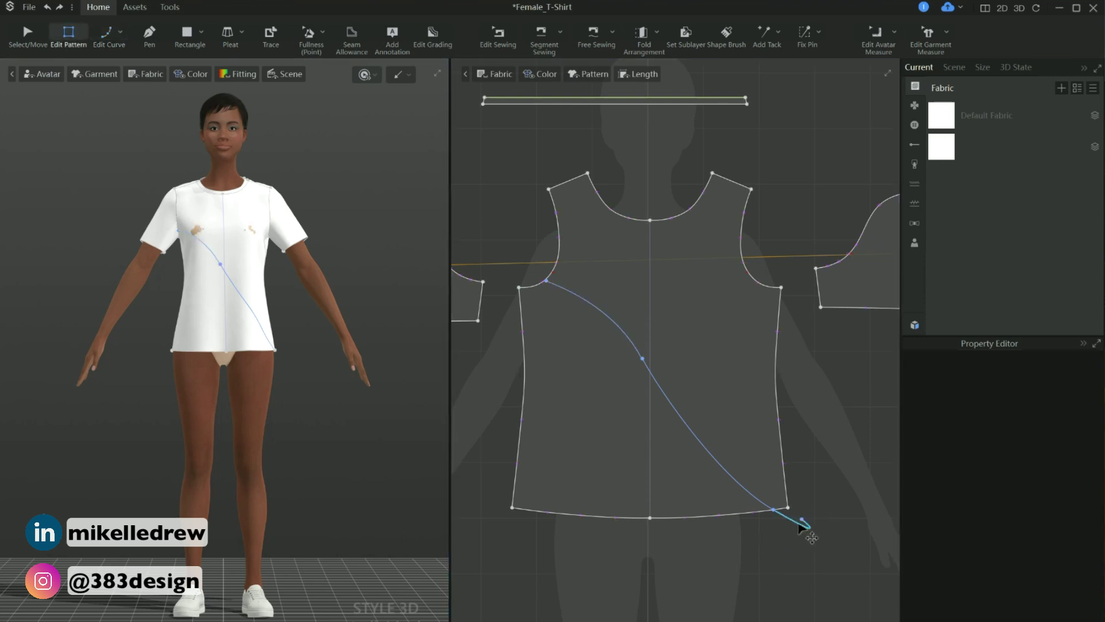
{"action": "left_click", "coordinate": [802, 520]}
{"action": "left_click_drag", "start_coordinate": [802, 520], "coordinate": [779, 565]}
Delete the stray end point and select the curved internal line Edge71
{"action": "right_click", "coordinate": [778, 566]}
{"action": "left_click", "coordinate": [813, 551]}
{"action": "scroll", "coordinate": [645, 550], "scroll_direction": "down", "scroll_amount": 3}
{"action": "left_click", "coordinate": [27, 32]}
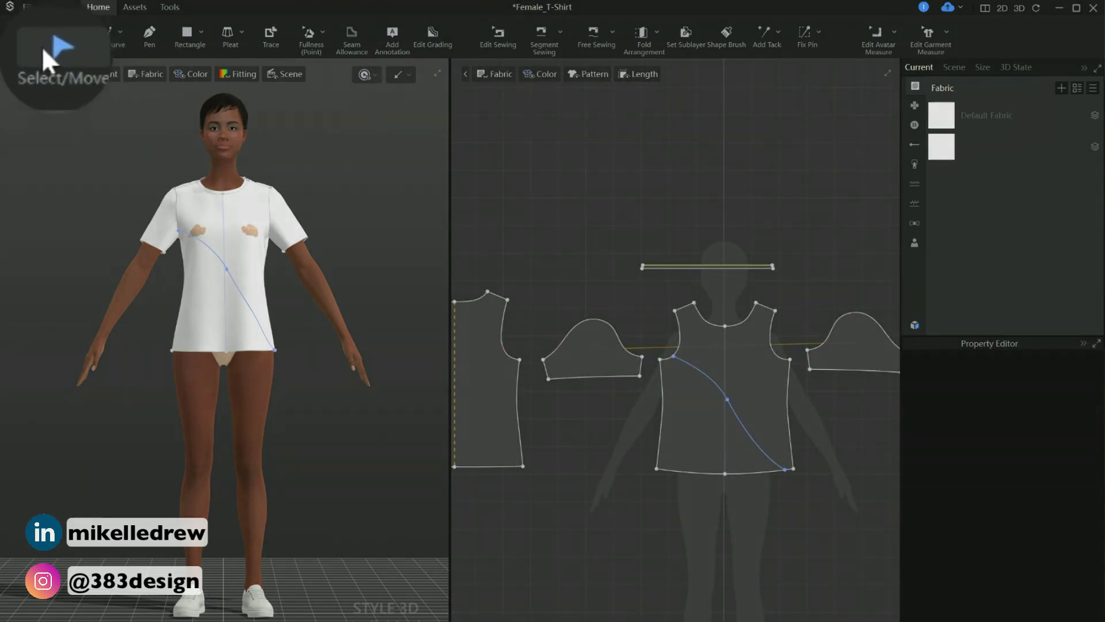
{"action": "left_click", "coordinate": [704, 375]}
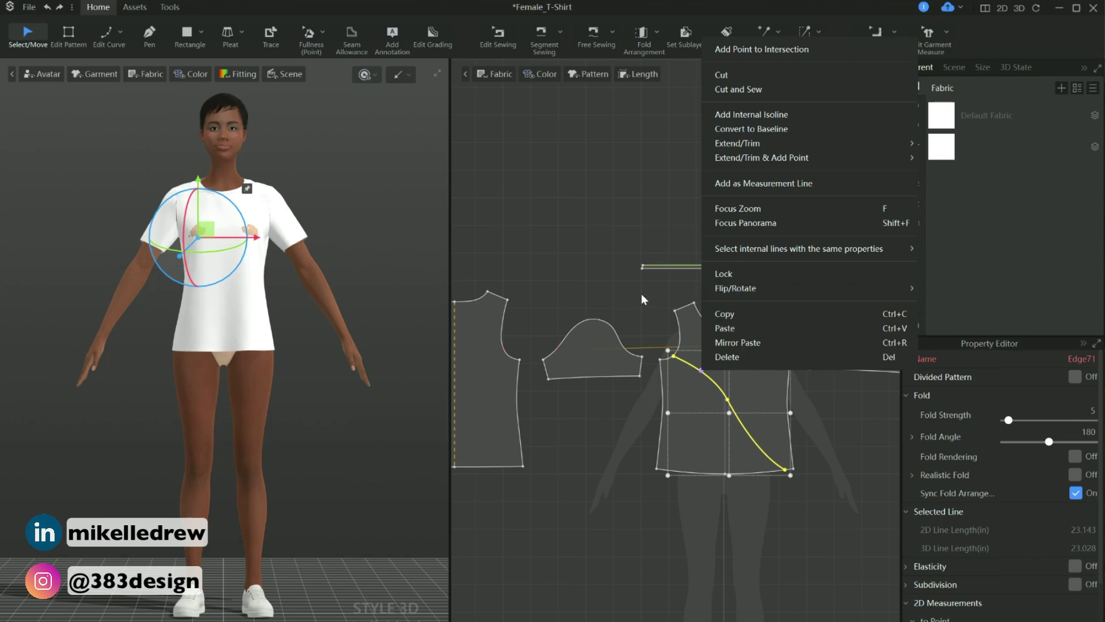
Extend the curve to the outline and Cut and Sew the front bodice along it
{"action": "mouse_move", "coordinate": [776, 149]}
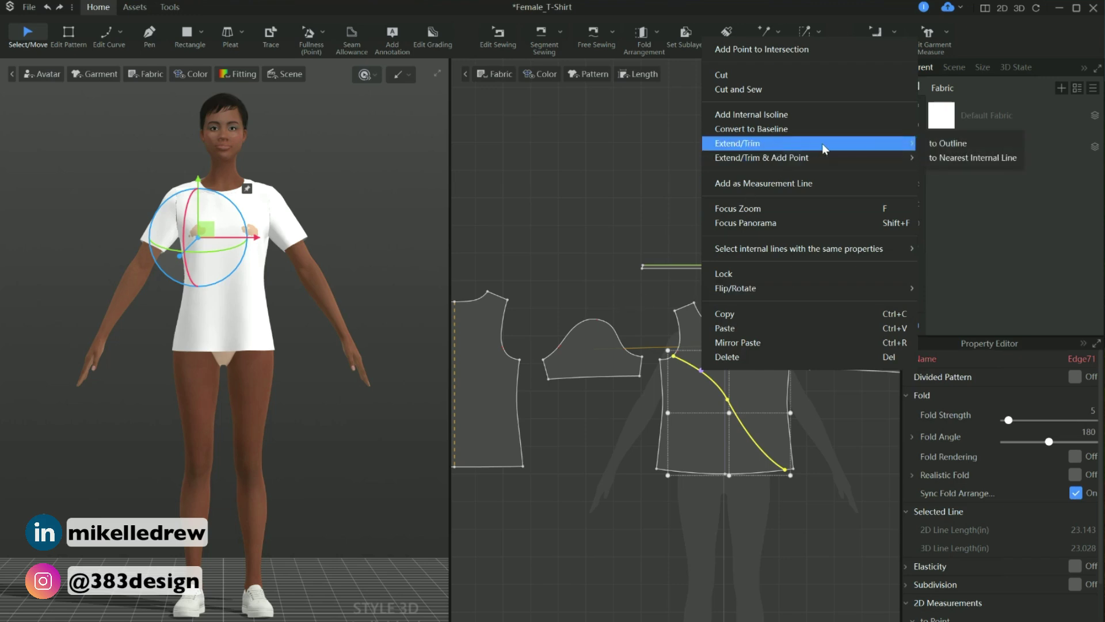
{"action": "left_click", "coordinate": [947, 145]}
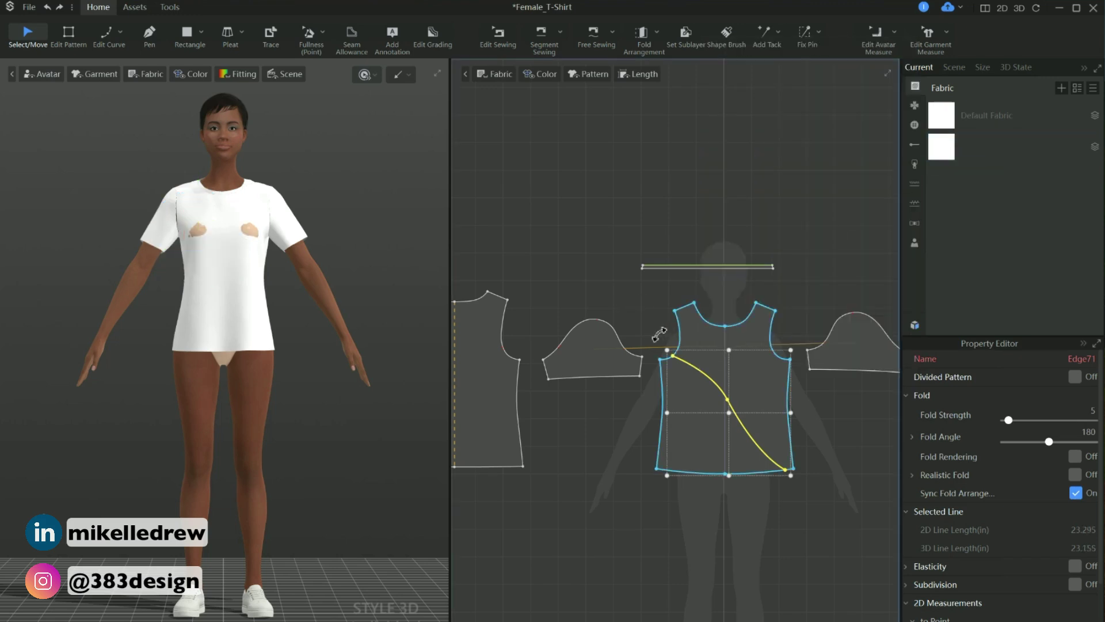
{"action": "right_click", "coordinate": [698, 370]}
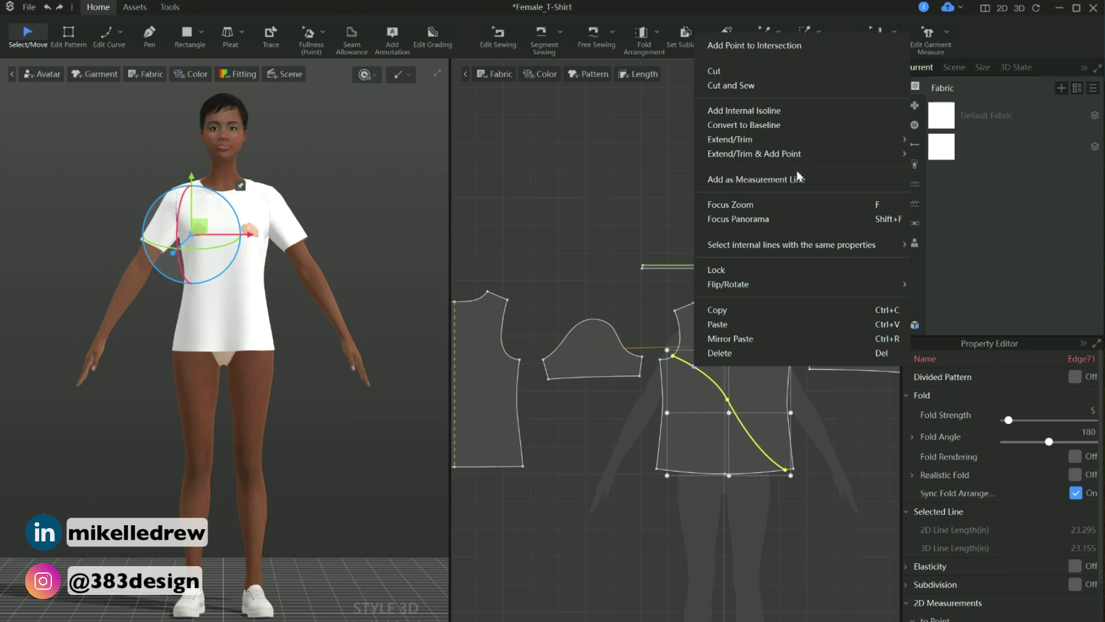
{"action": "left_click", "coordinate": [762, 87]}
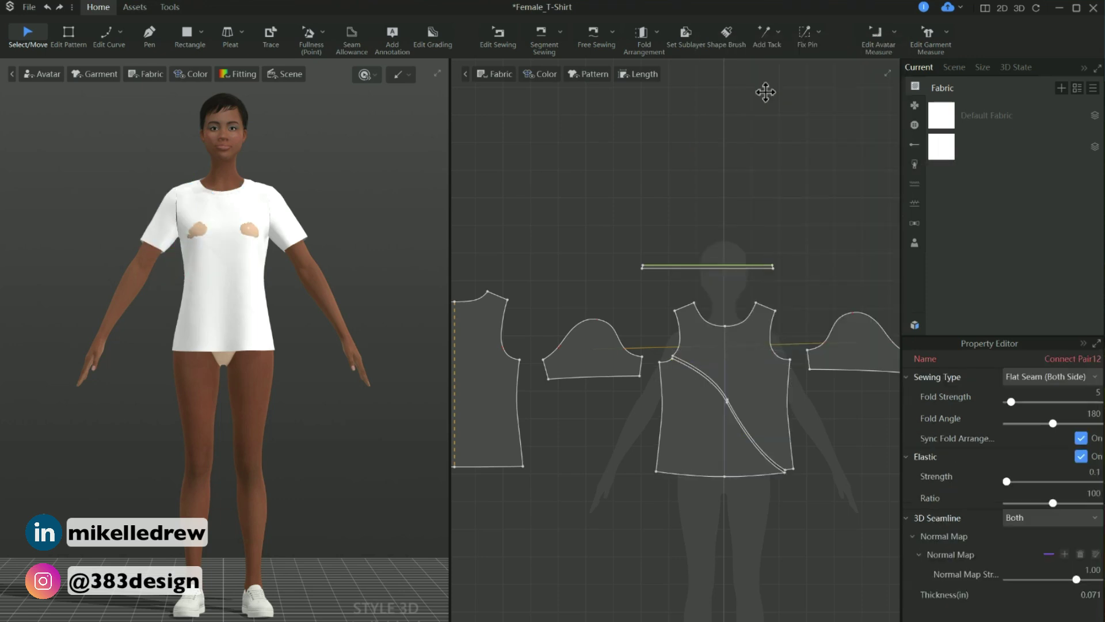
{"action": "left_click", "coordinate": [775, 407]}
{"action": "scroll", "coordinate": [774, 407], "scroll_direction": "down", "scroll_amount": 3}
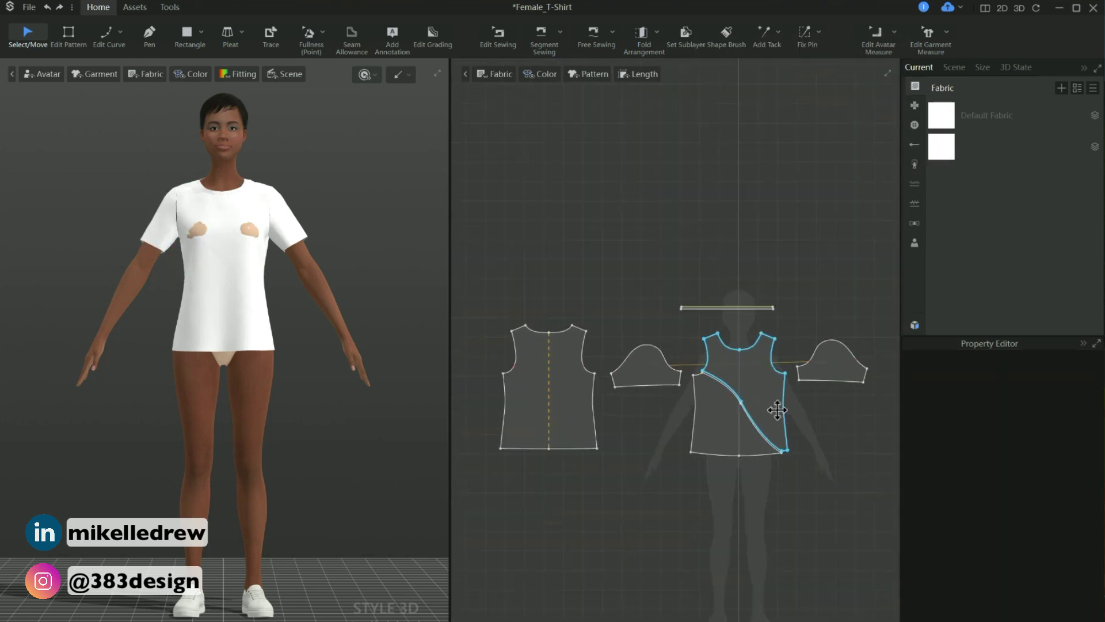
{"action": "scroll", "coordinate": [771, 411], "scroll_direction": "up", "scroll_amount": 5}
{"action": "left_click", "coordinate": [822, 415]}
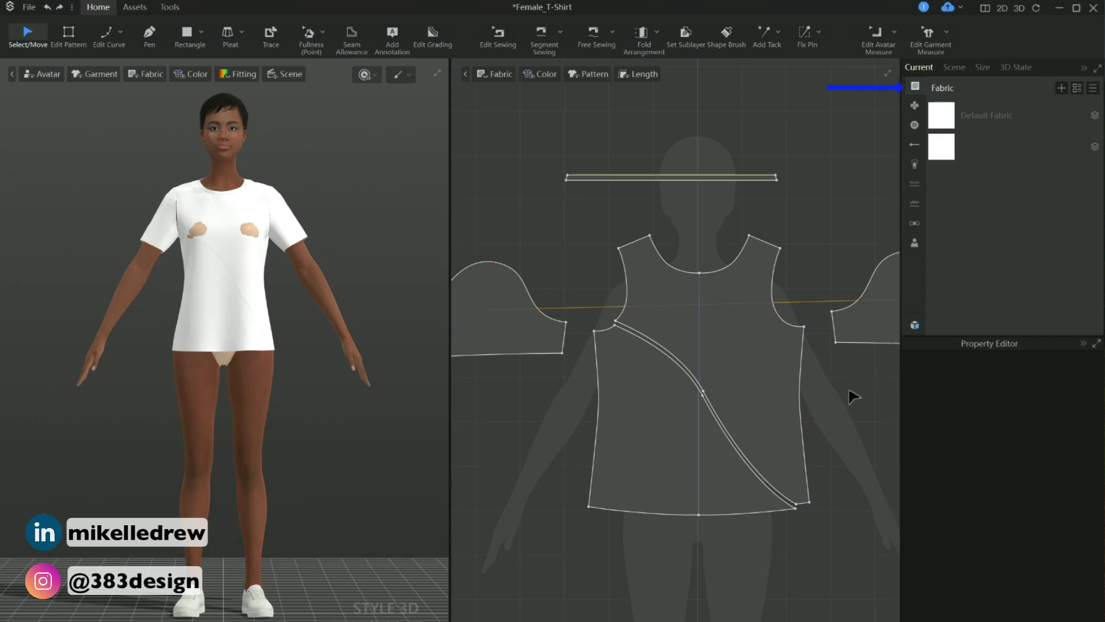
Set the second fabric's colour to Magenta 1 (F700FB)
{"action": "left_click", "coordinate": [939, 157]}
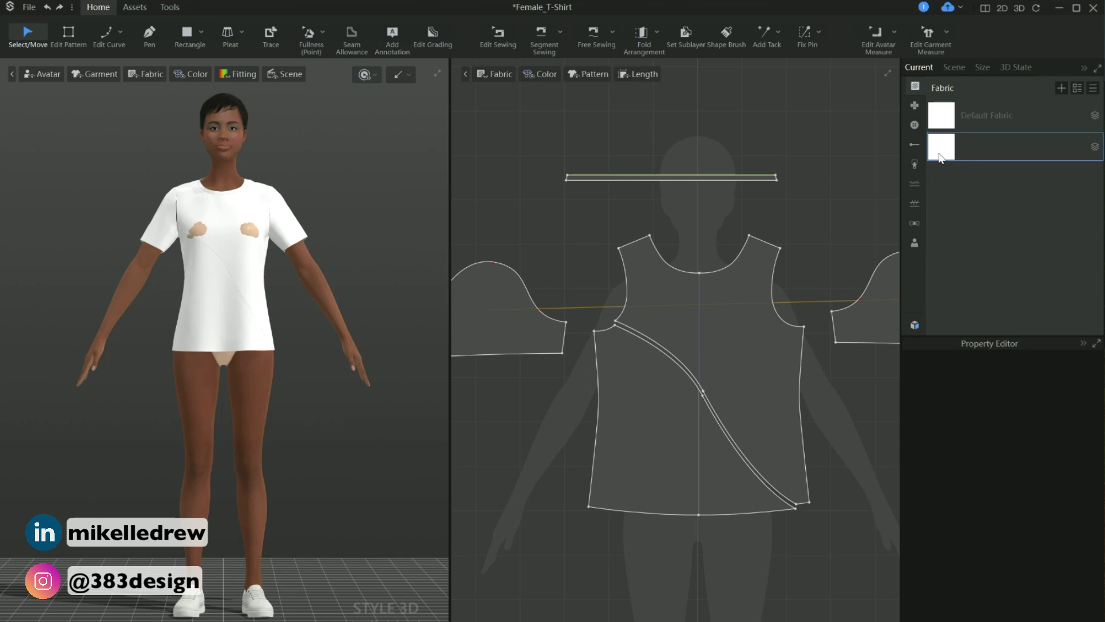
{"action": "left_click", "coordinate": [944, 154]}
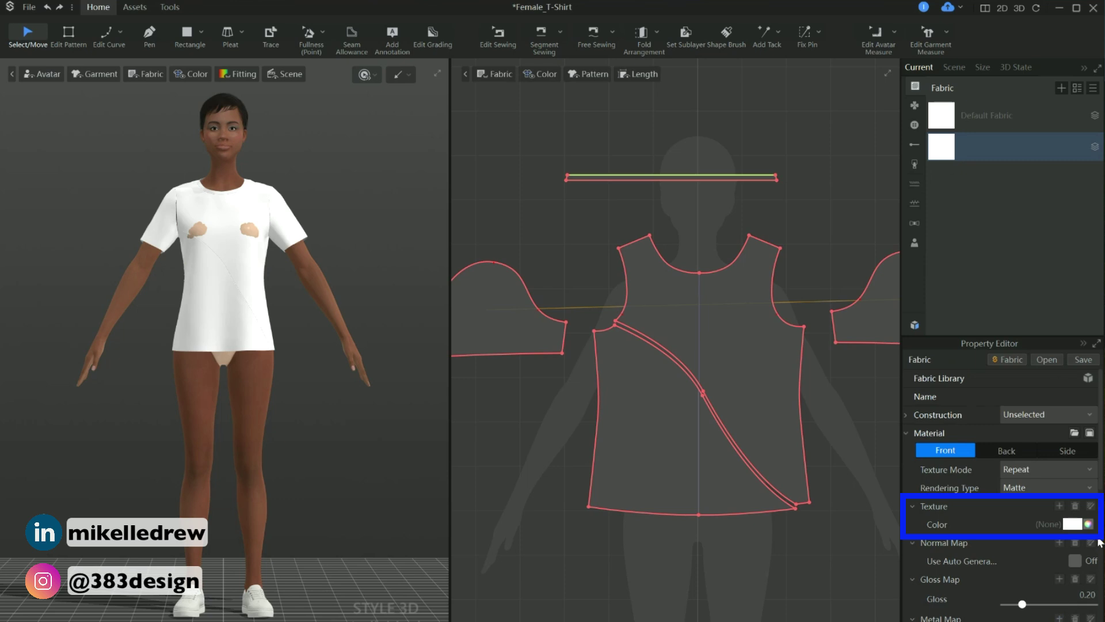
{"action": "left_click", "coordinate": [1075, 525]}
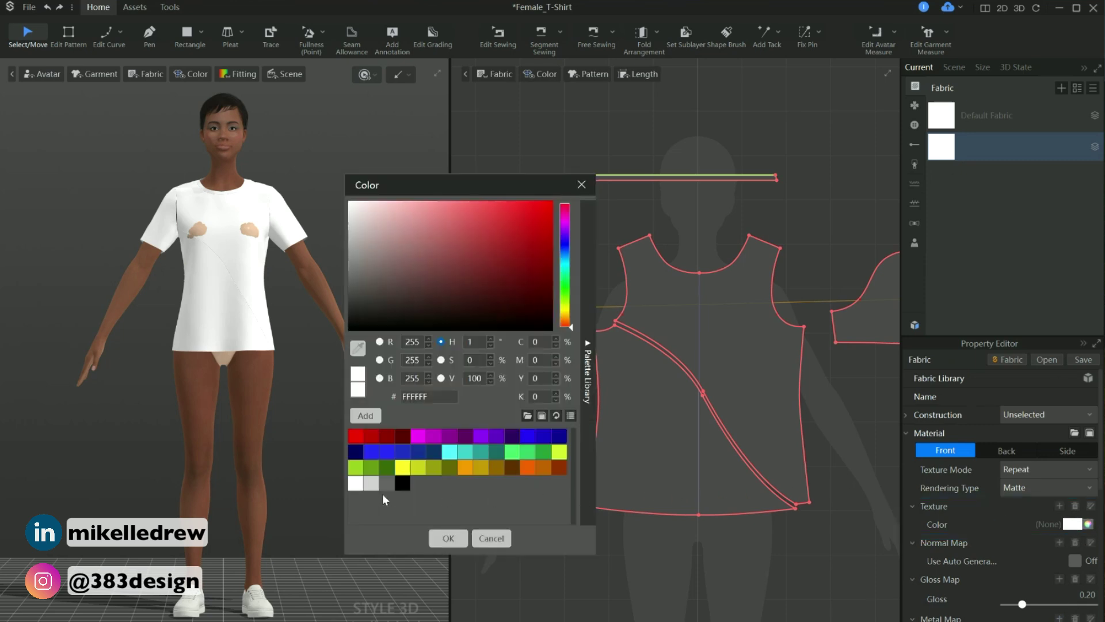
{"action": "left_click", "coordinate": [423, 436]}
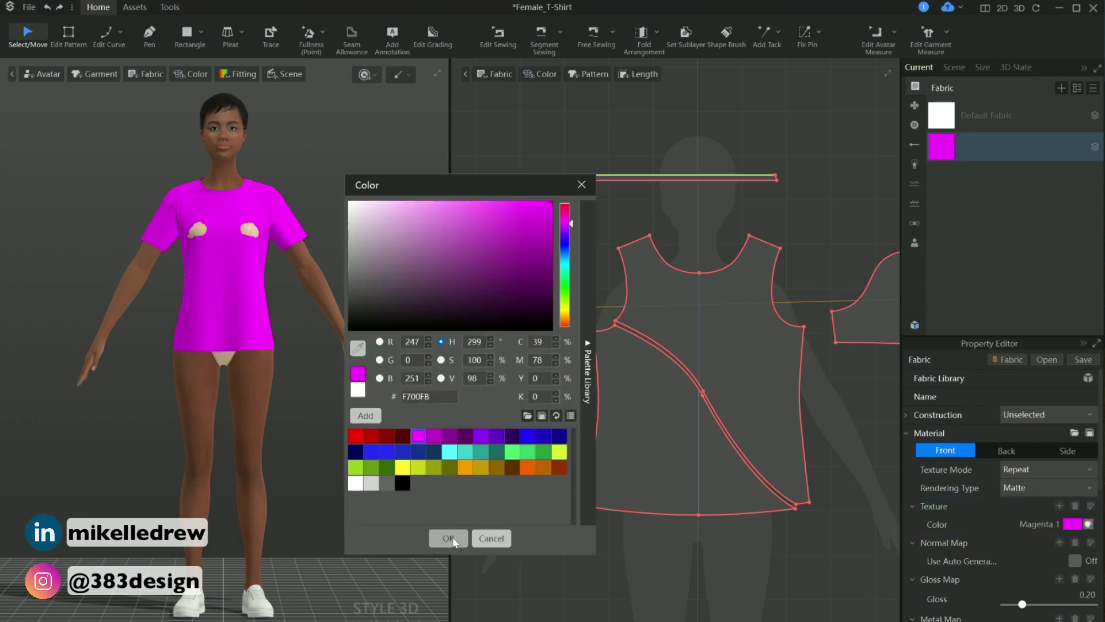
{"action": "left_click", "coordinate": [446, 534]}
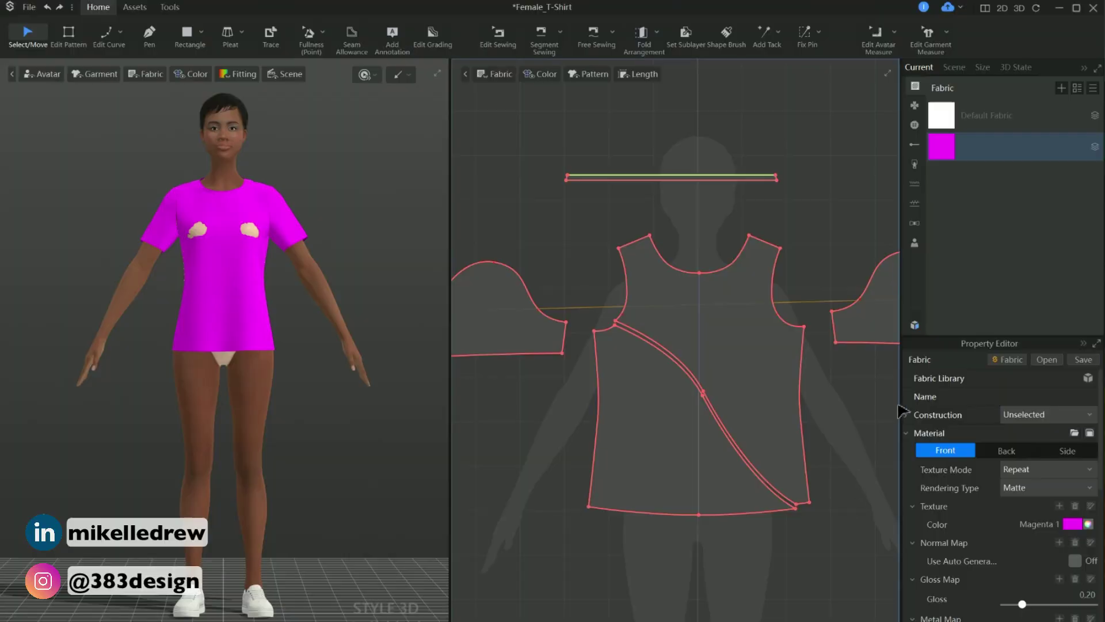
{"action": "left_click", "coordinate": [884, 402]}
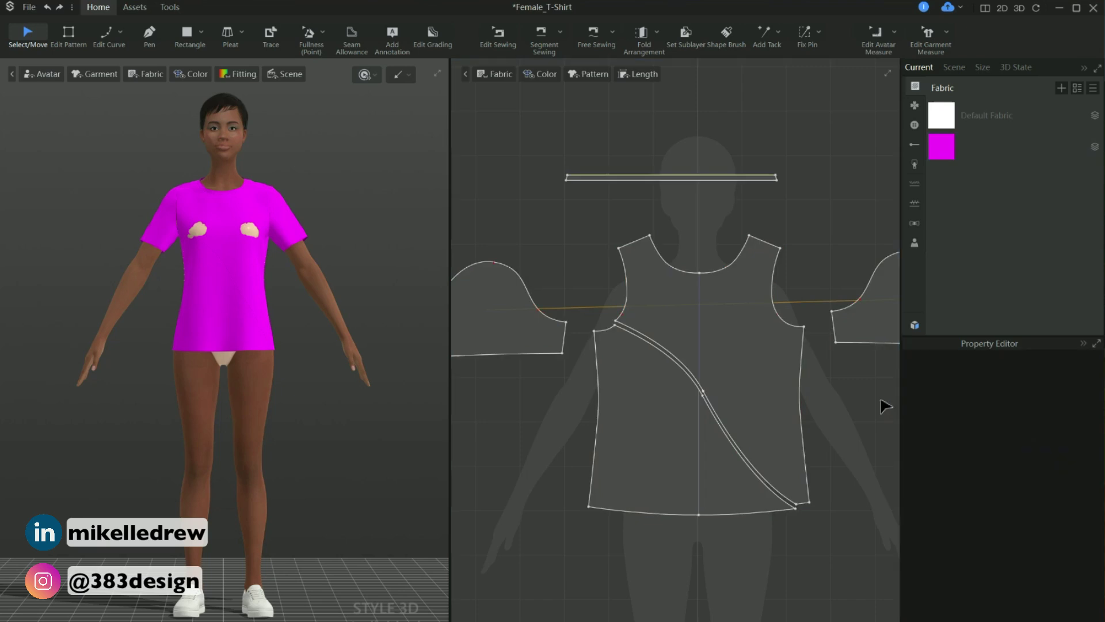
Add Fabric 1 coloured Red 4, select the front-left panel, and bring up Fabric 1's options
{"action": "left_click", "coordinate": [1062, 87]}
{"action": "left_click", "coordinate": [980, 178]}
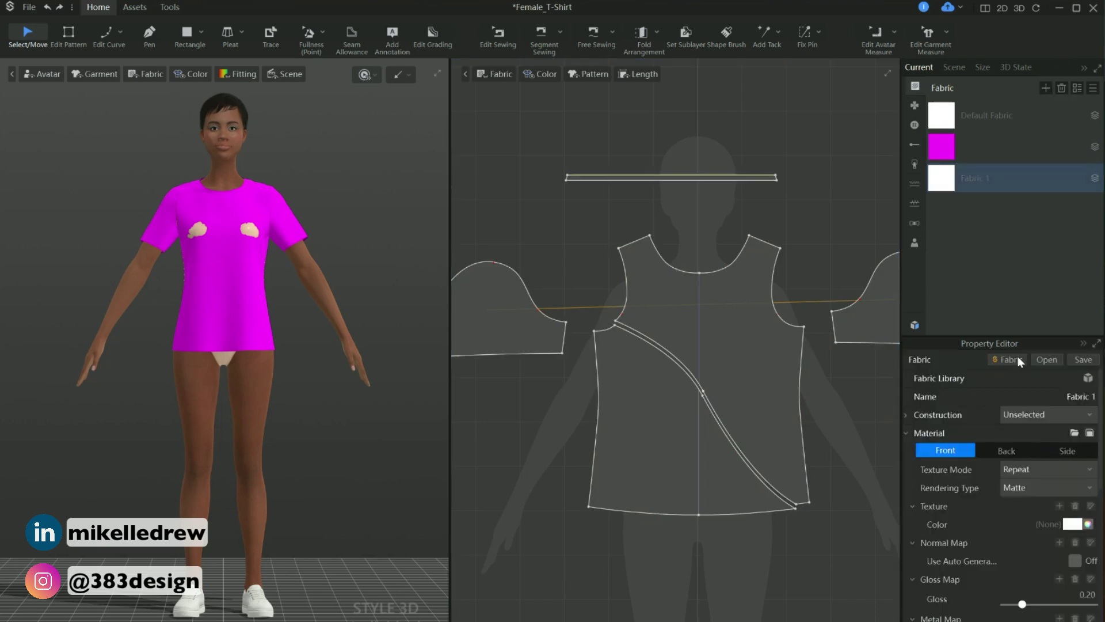
{"action": "left_click", "coordinate": [1072, 524]}
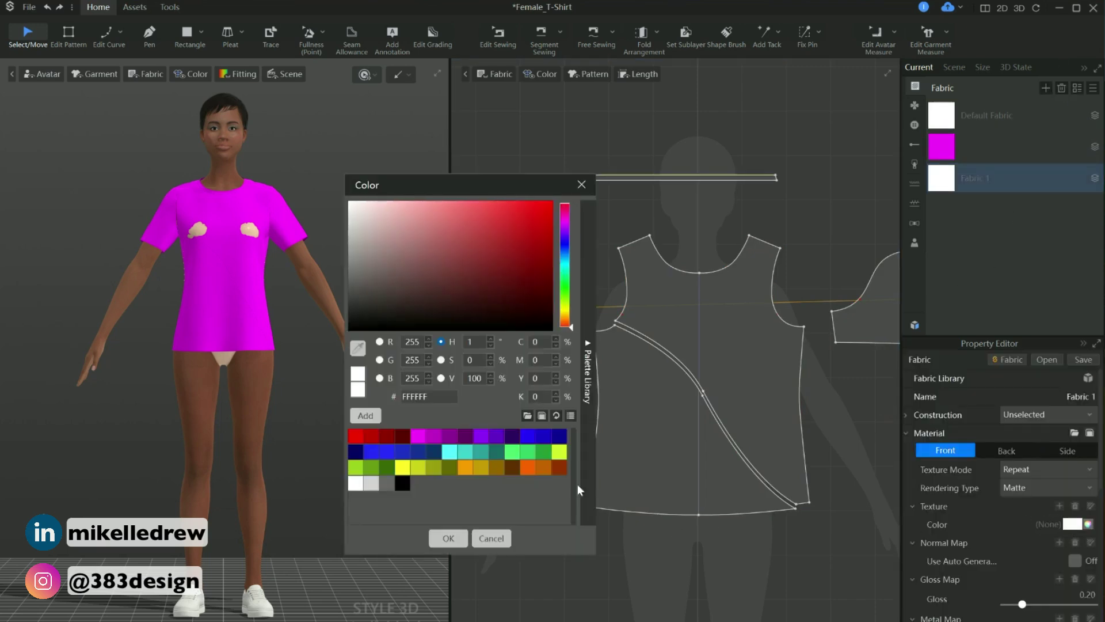
{"action": "left_click", "coordinate": [398, 437]}
{"action": "left_click", "coordinate": [452, 539]}
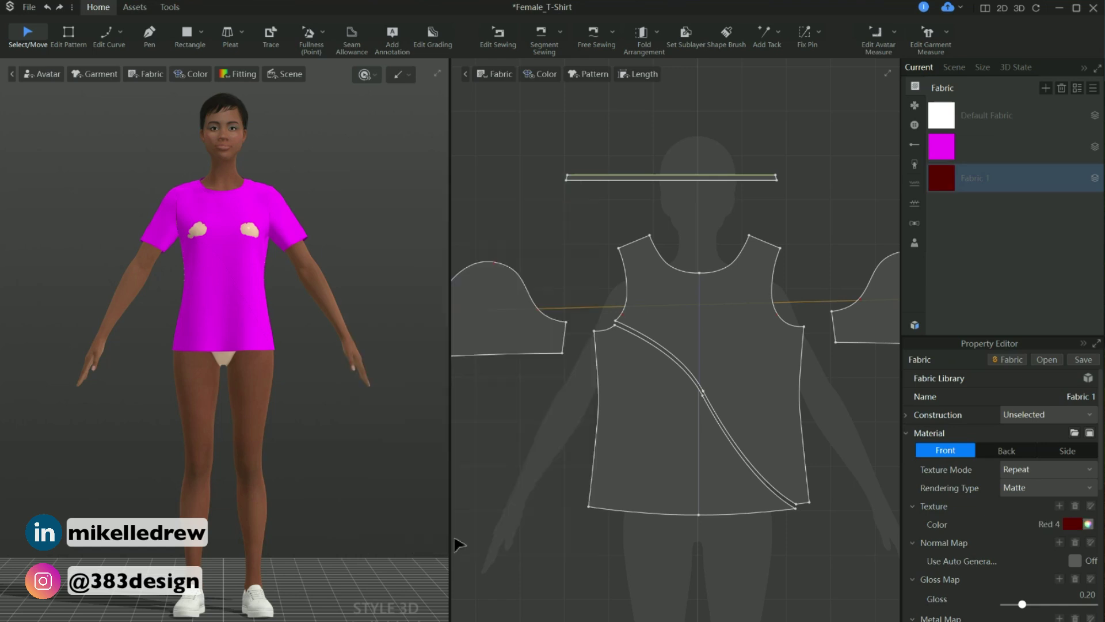
{"action": "left_click", "coordinate": [631, 461]}
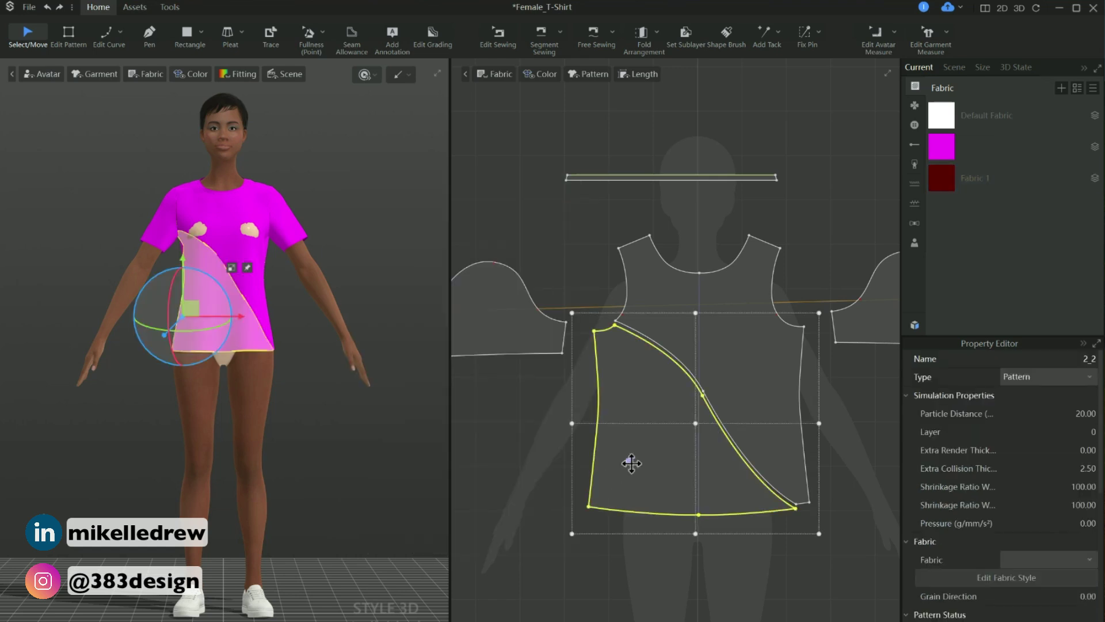
{"action": "right_click", "coordinate": [1028, 174]}
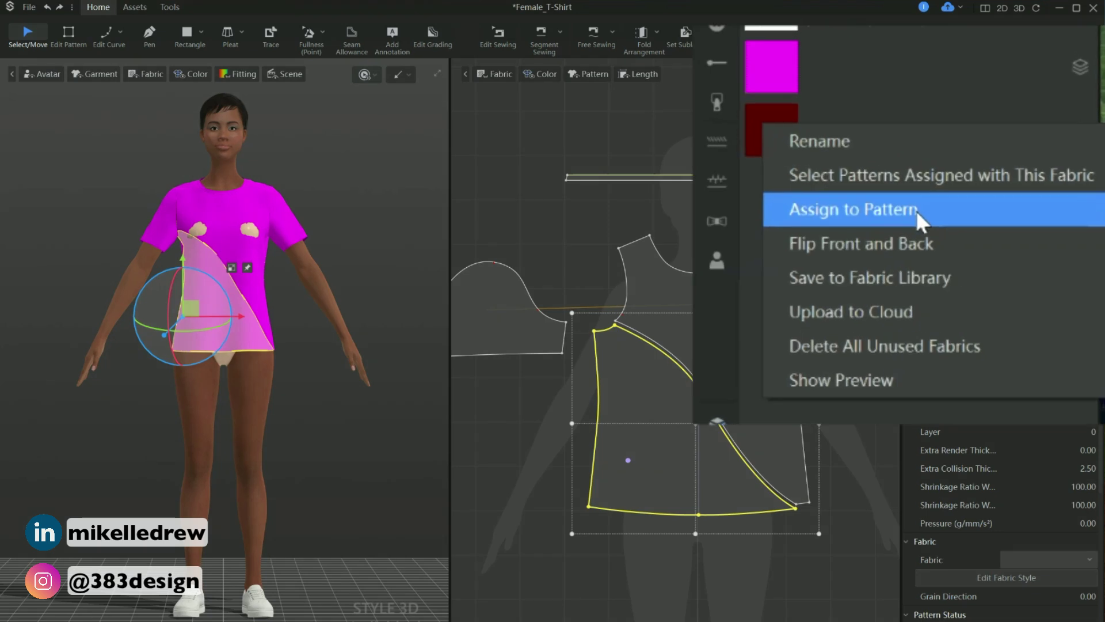